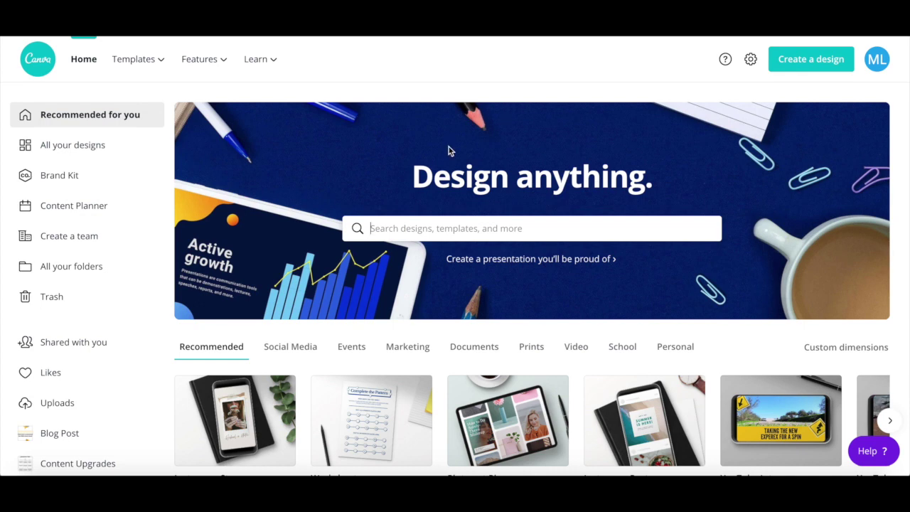
# Search for 'youtube thumbnail' and start a blank YouTube Thumbnail design.
pyautogui.click(430, 235)
pyautogui.write('y')
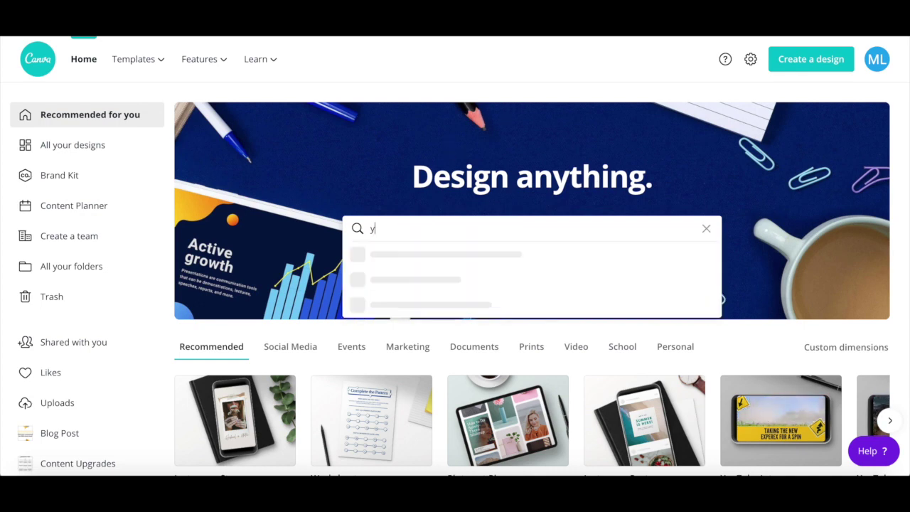
pyautogui.write('outube t')
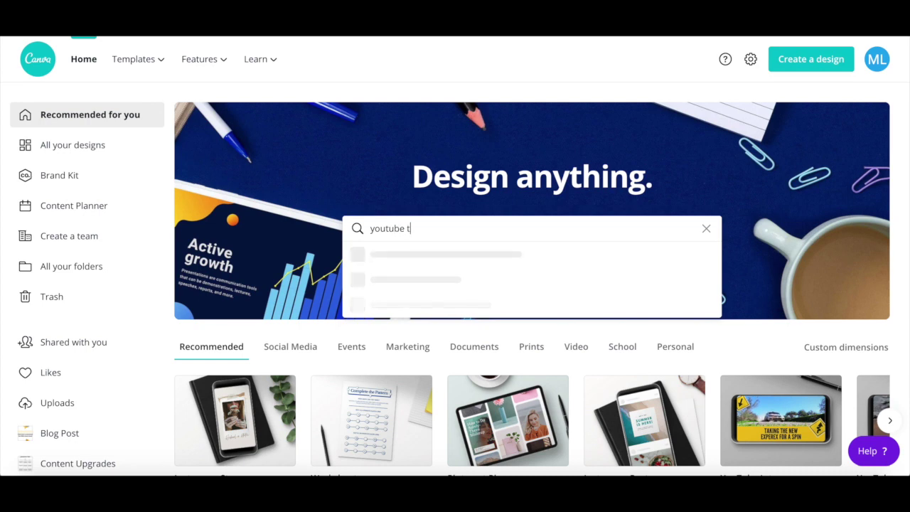
pyautogui.write('humbnail')
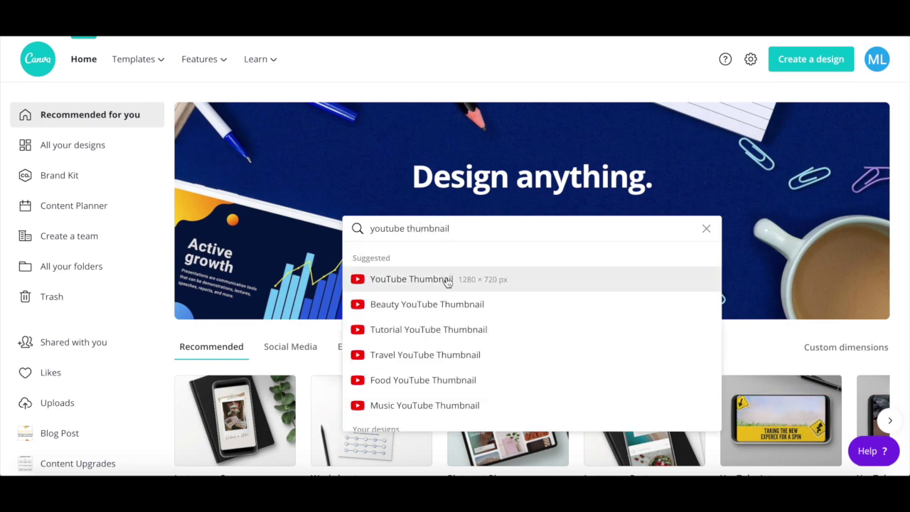
pyautogui.click(446, 279)
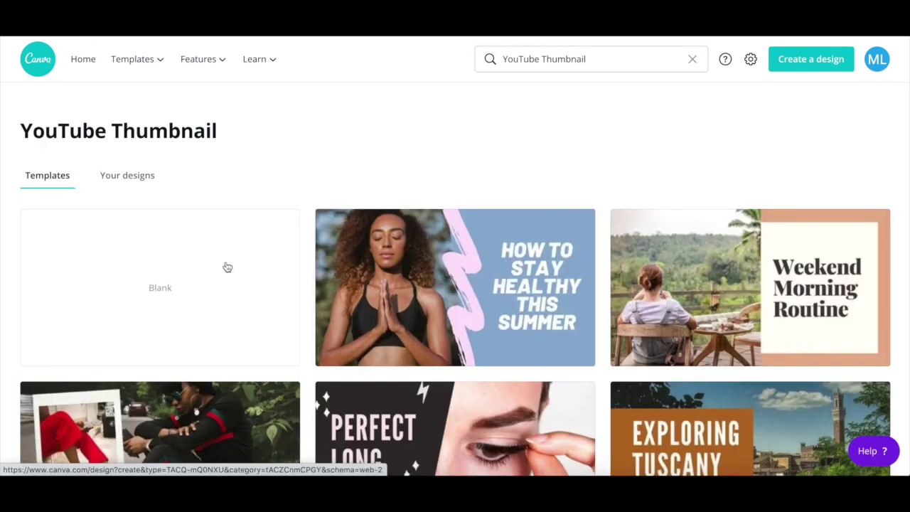
pyautogui.click(226, 267)
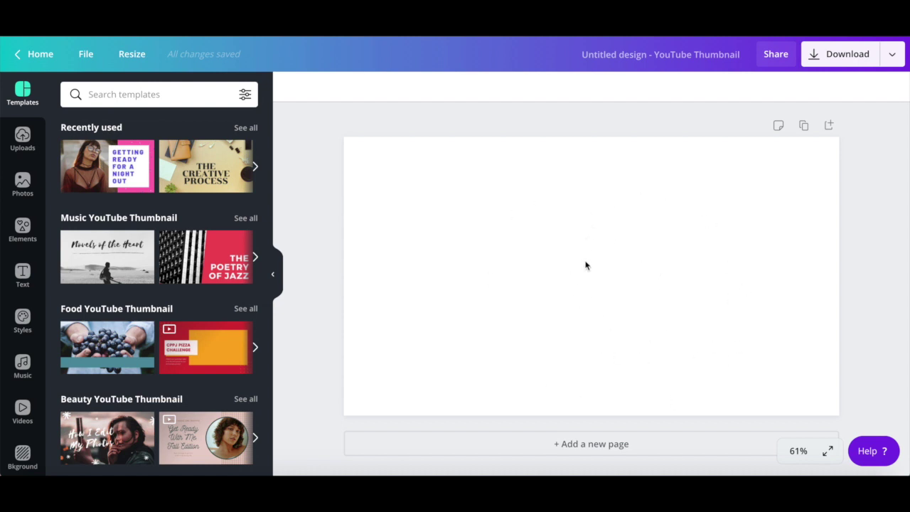
# Place the recently used pink-blazer woman photo from Uploads onto the blank thumbnail.
pyautogui.click(9, 144)
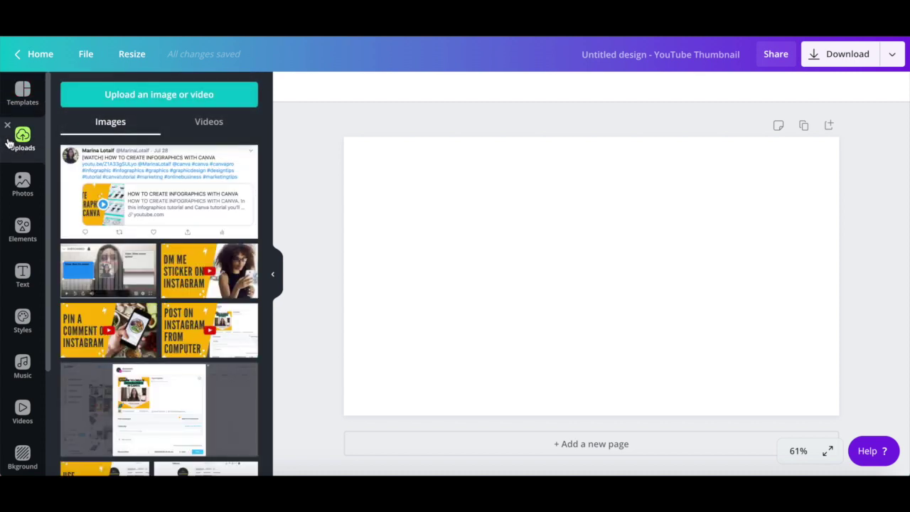
pyautogui.click(151, 102)
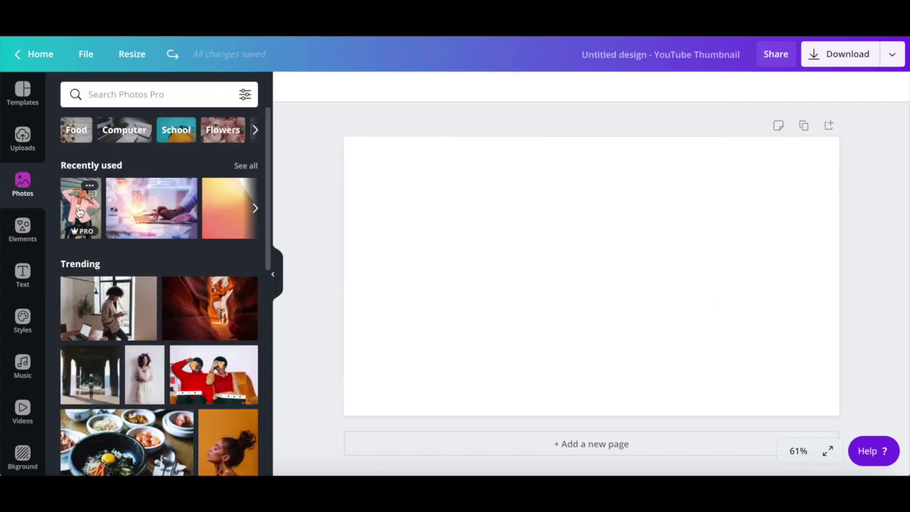
pyautogui.moveTo(80, 212); pyautogui.dragTo(543, 187)
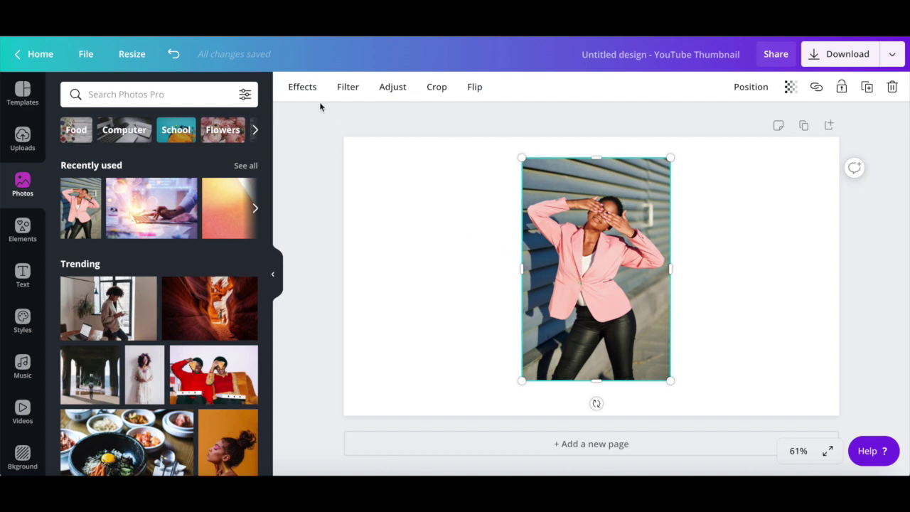
# Cut out the woman by removing the photo's background with Background Remover.
pyautogui.click(302, 89)
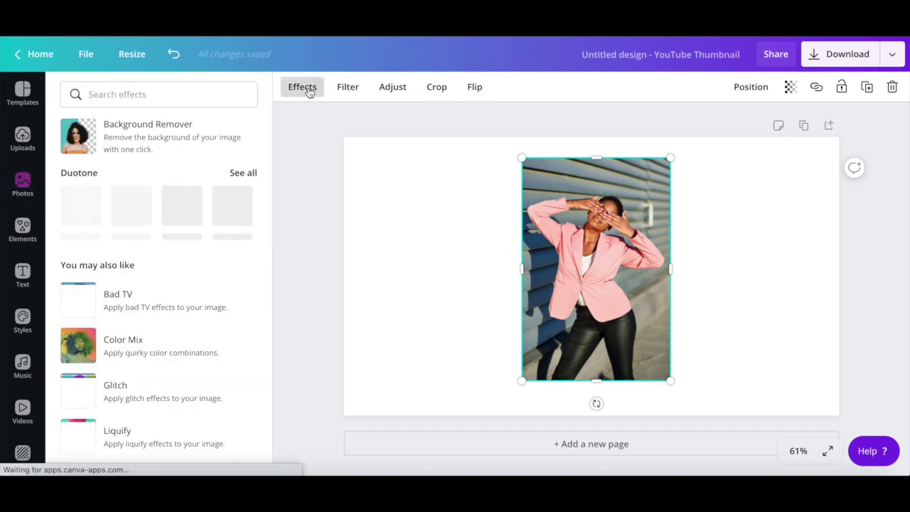
pyautogui.click(230, 131)
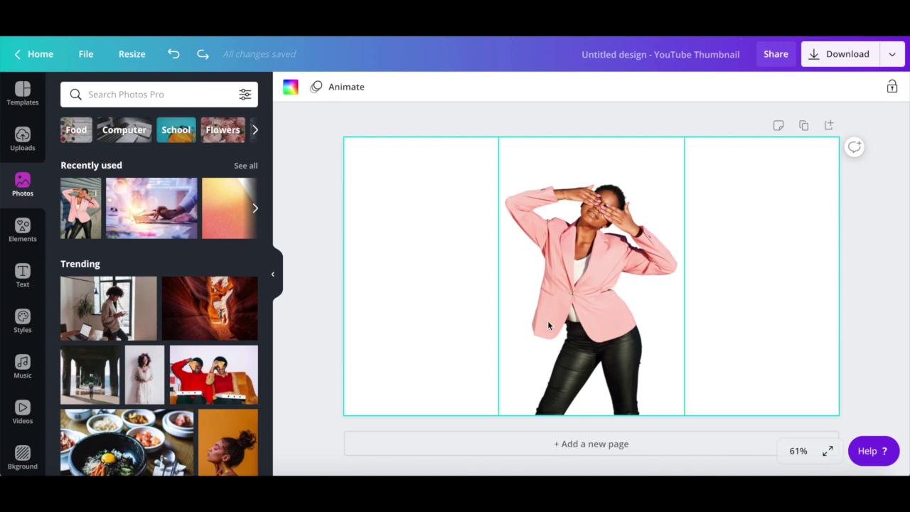
# Make the page background light turquoise and paste a duplicate of the cut-out photo.
pyautogui.click(290, 89)
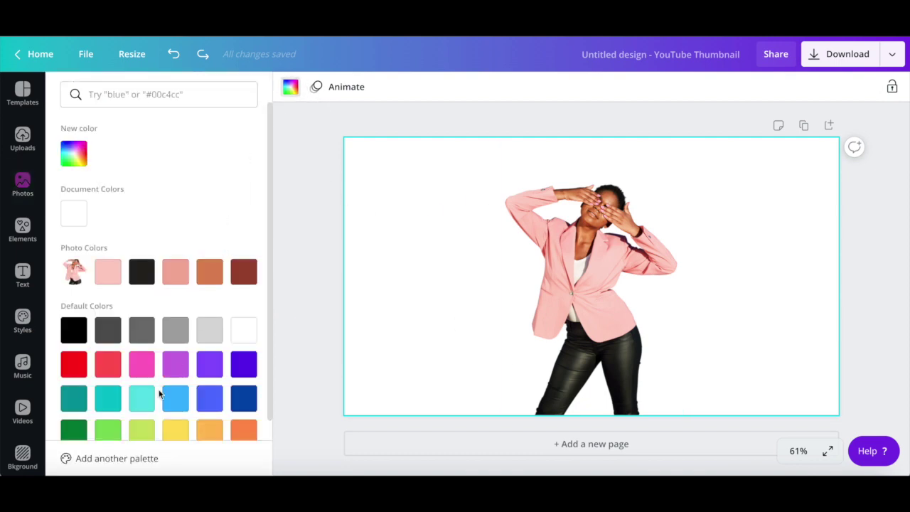
pyautogui.click(144, 402)
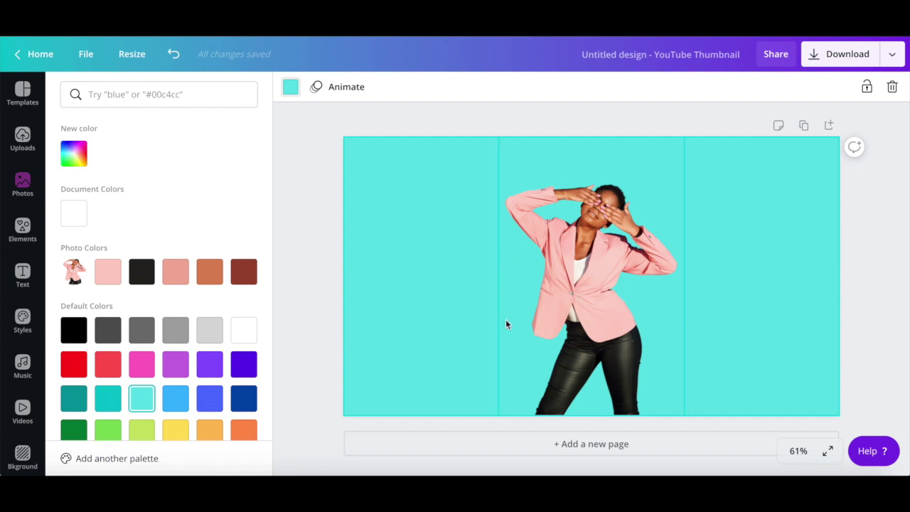
pyautogui.click(595, 285)
pyautogui.rightClick(595, 288)
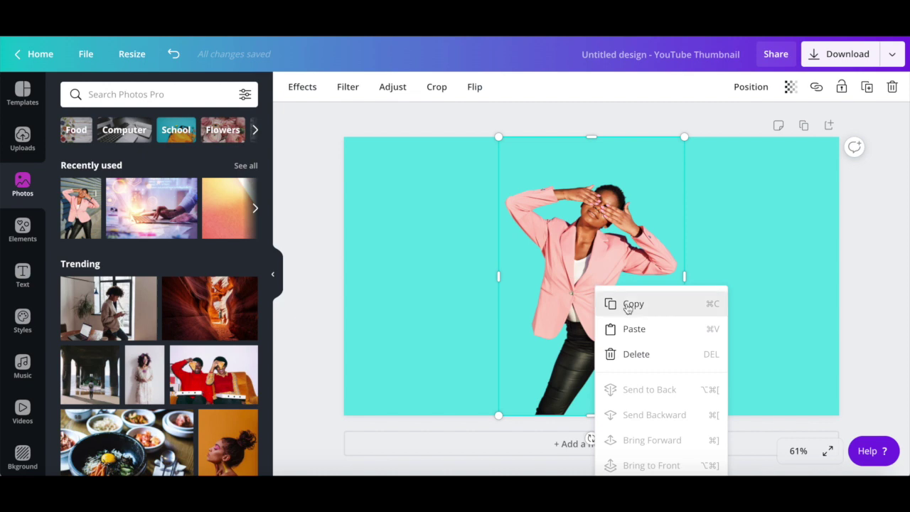
pyautogui.click(628, 306)
pyautogui.rightClick(583, 297)
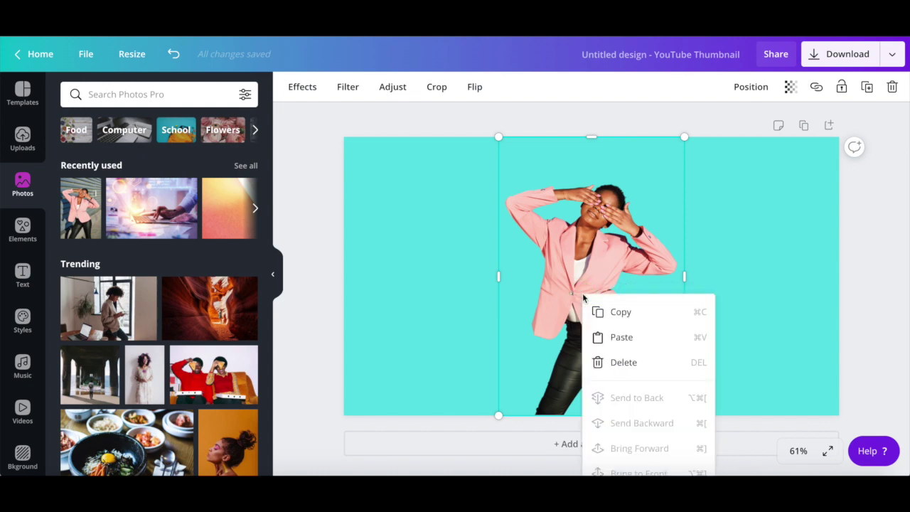
pyautogui.click(622, 338)
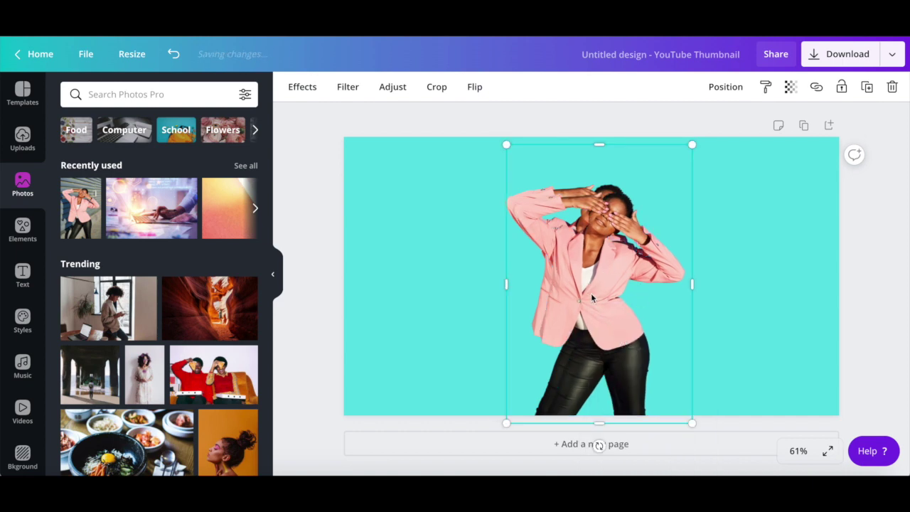
# Apply the Mono duotone preset to the copied cut-out.
pyautogui.click(303, 88)
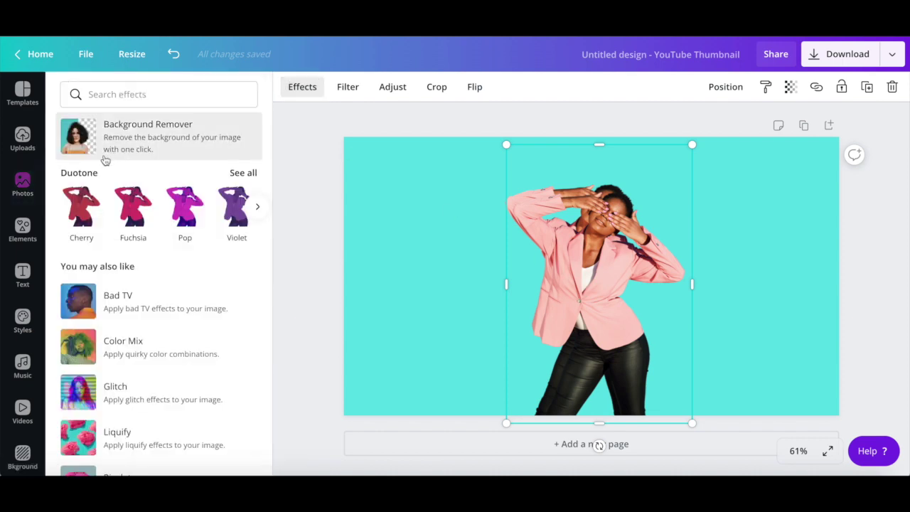
pyautogui.click(244, 173)
pyautogui.scroll(-2, 143, 435)
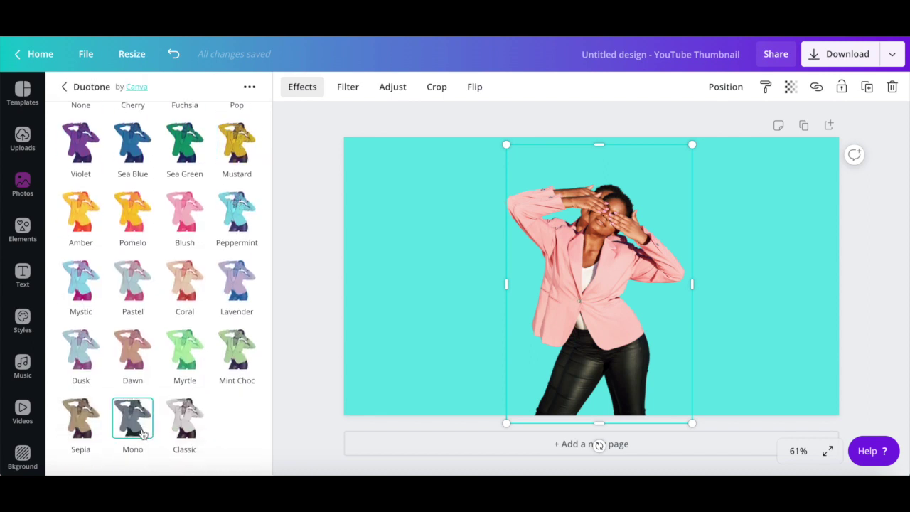
pyautogui.click(141, 430)
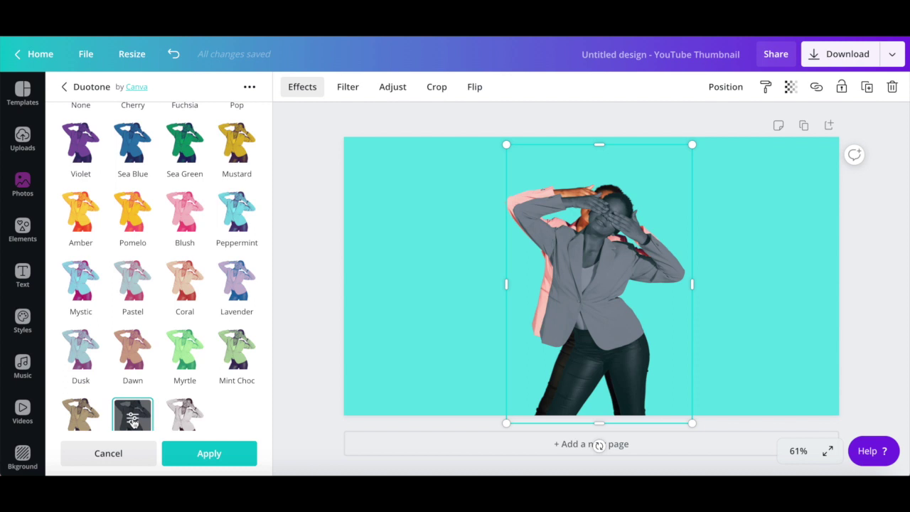
# Set the duotone highlights to white #ffffff, lighten the shadows, and apply.
pyautogui.click(133, 421)
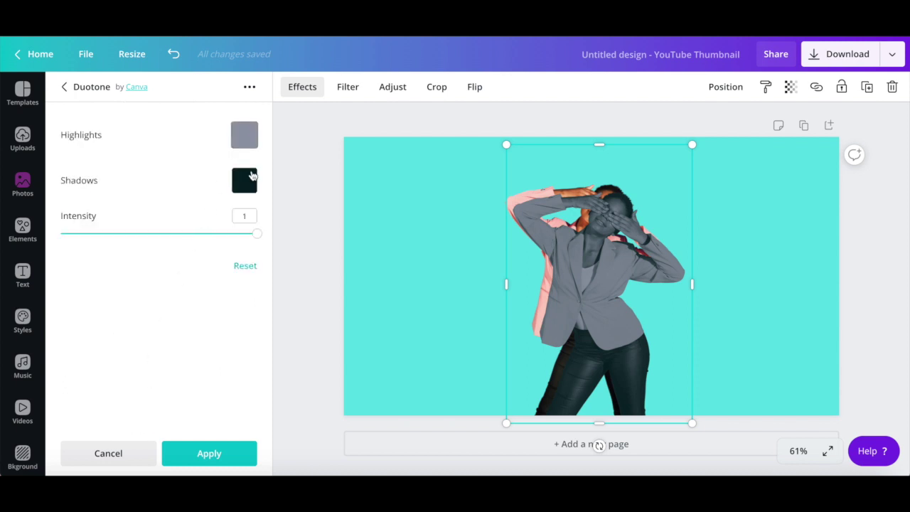
pyautogui.click(242, 145)
pyautogui.moveTo(189, 200)
pyautogui.mouseDown()
pyautogui.moveTo(201, 199)
pyautogui.moveTo(191, 200)
pyautogui.mouseUp()
pyautogui.moveTo(111, 142); pyautogui.dragTo(75, 118)
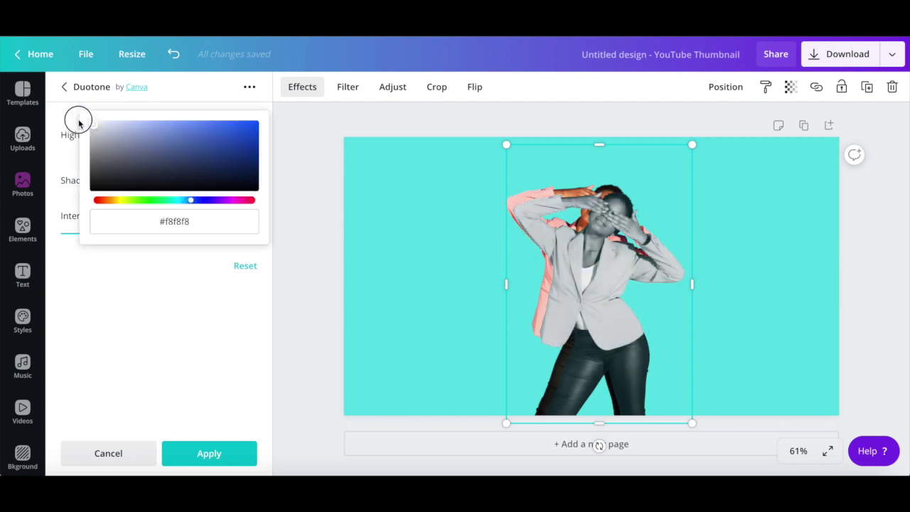
pyautogui.click(209, 350)
pyautogui.click(242, 180)
pyautogui.moveTo(240, 180); pyautogui.dragTo(81, 97)
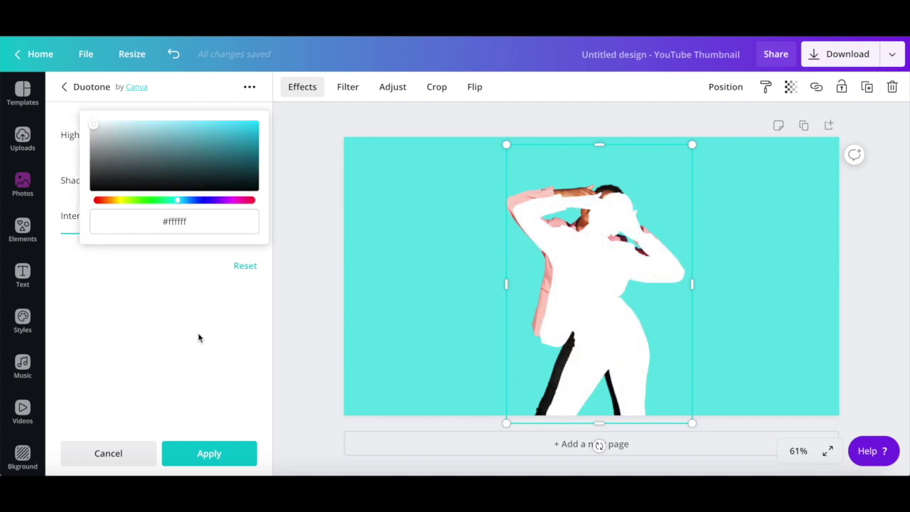
pyautogui.click(223, 458)
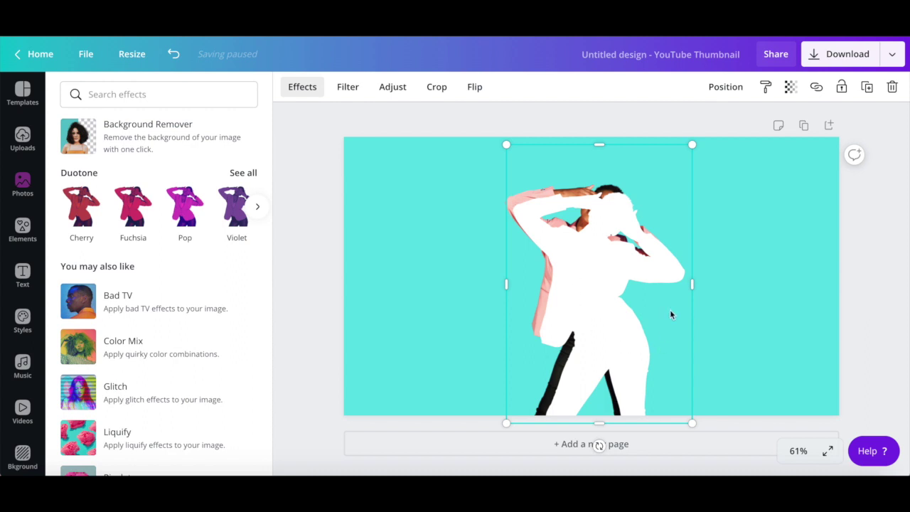
# Centre and slightly enlarge the white copy, then send it back behind the original as an outline.
pyautogui.moveTo(601, 308); pyautogui.dragTo(590, 302)
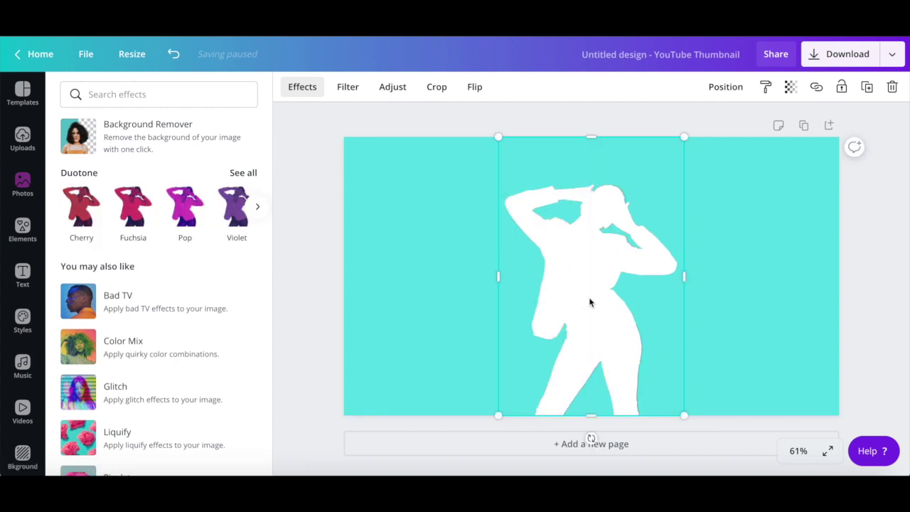
pyautogui.moveTo(681, 139); pyautogui.dragTo(687, 129)
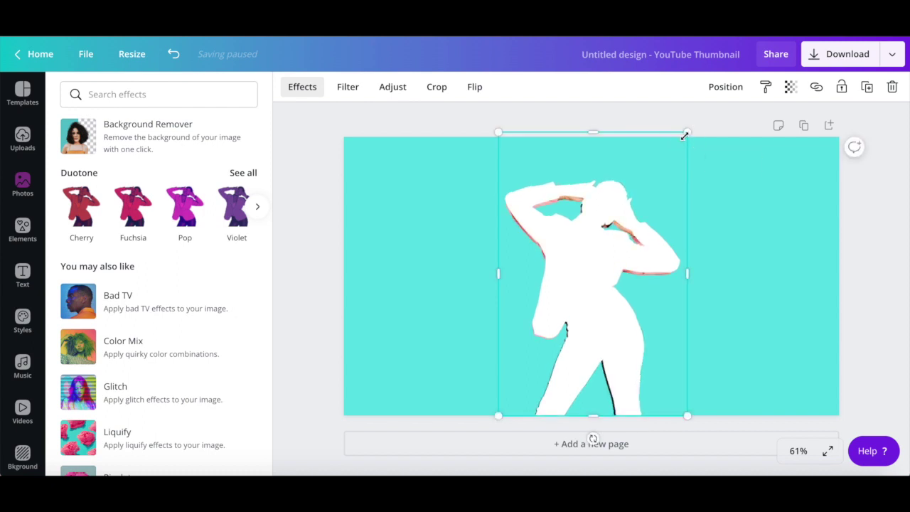
pyautogui.click(727, 91)
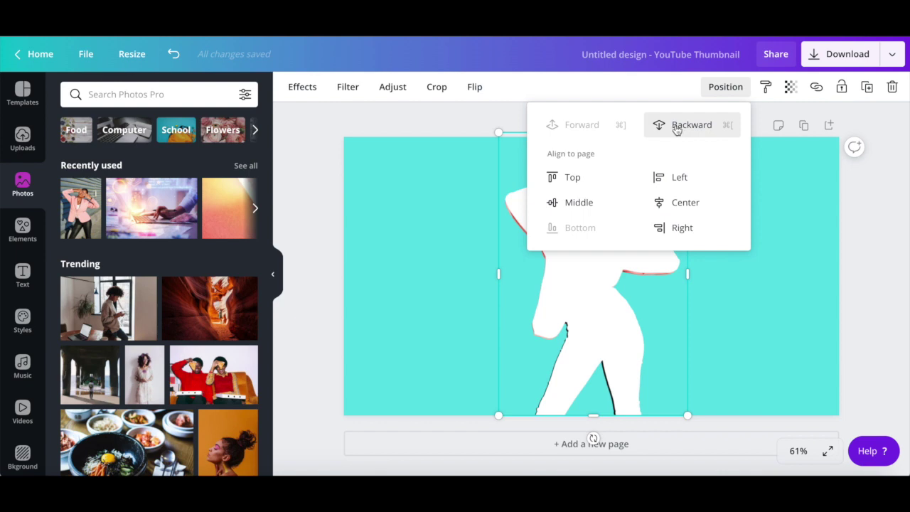
pyautogui.click(675, 126)
pyautogui.click(475, 124)
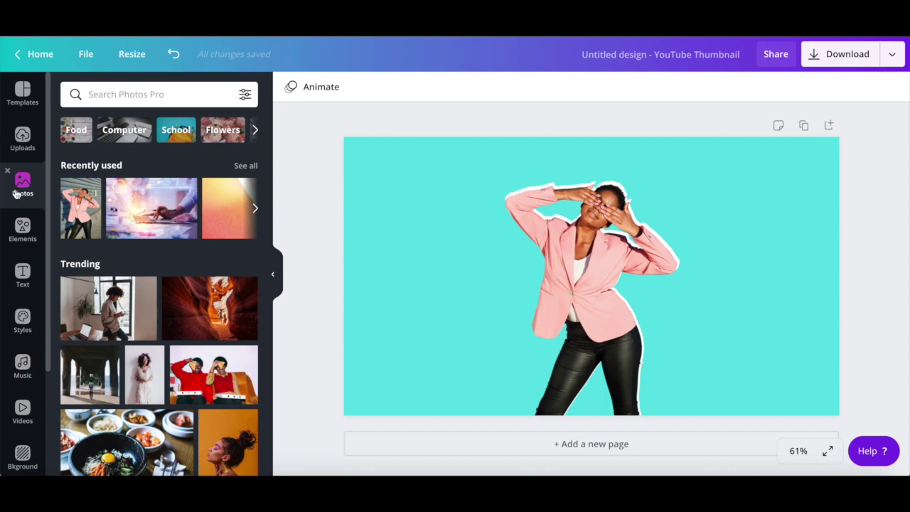
pyautogui.click(24, 227)
pyautogui.click(24, 273)
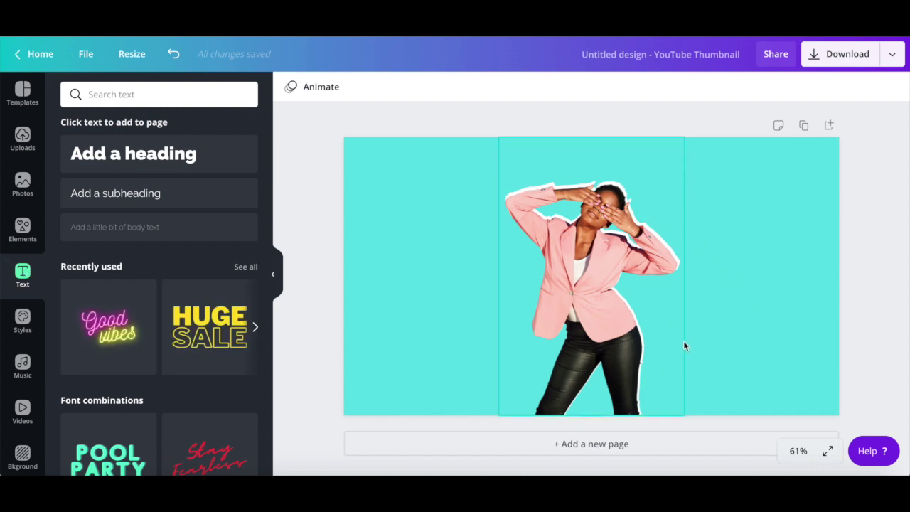
# Rename the design 'YouTube Thumbnail With Outlined Picture' and download it as a 1280 × 720 PNG.
pyautogui.click(649, 56)
pyautogui.press('BackSpace')
pyautogui.write('YouTube Thu')
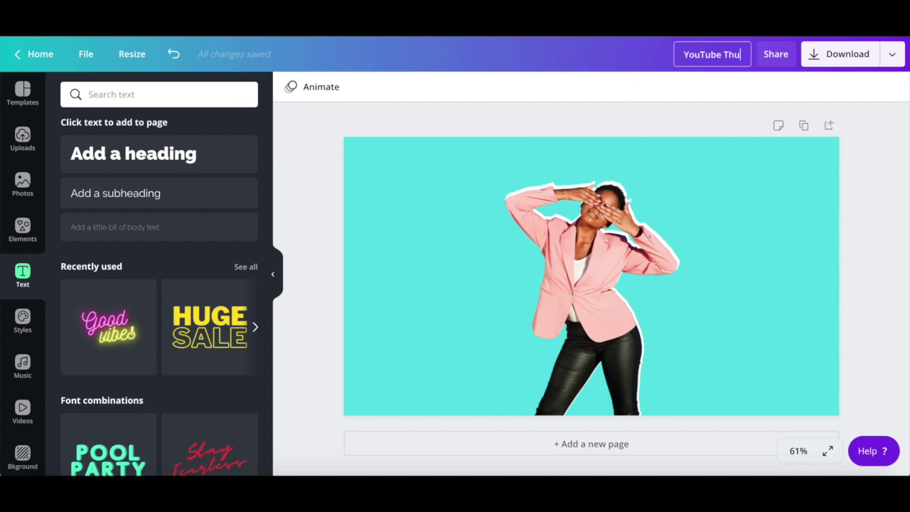
pyautogui.write('mbnail With O')
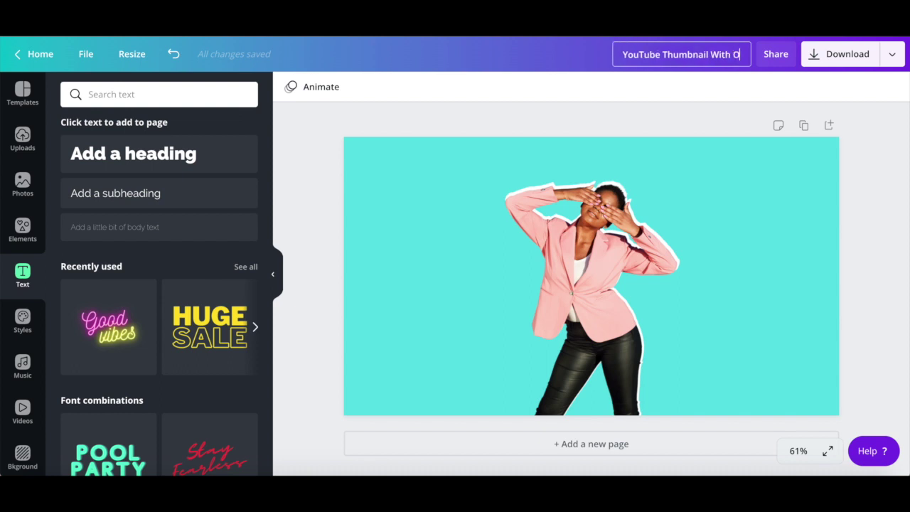
pyautogui.write('utlined Picture')
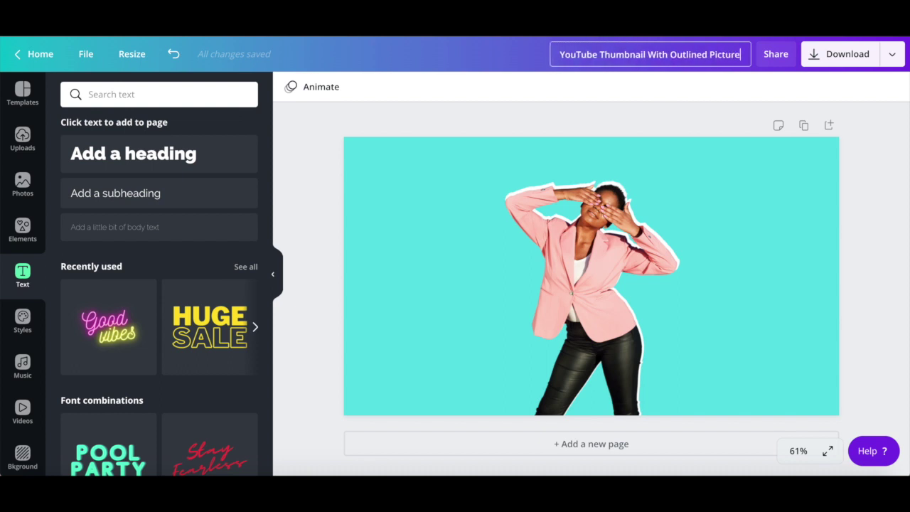
pyautogui.click(842, 62)
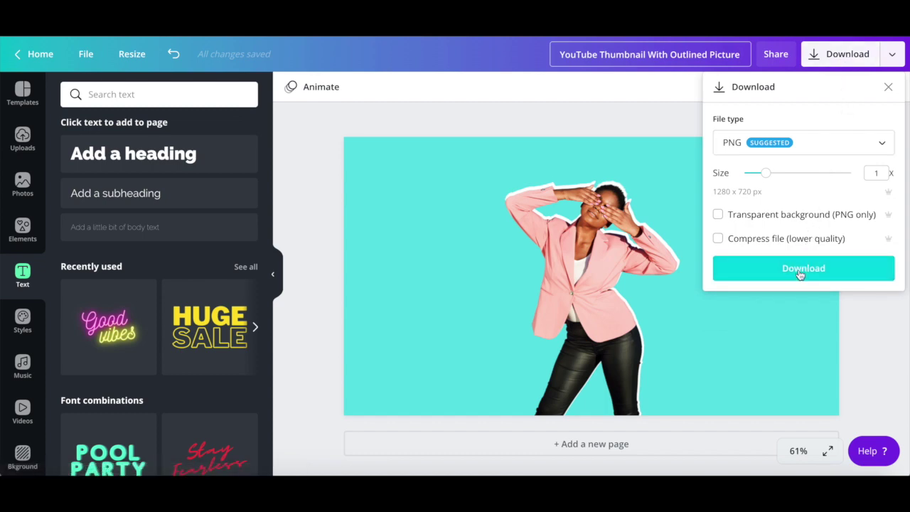
pyautogui.click(799, 271)
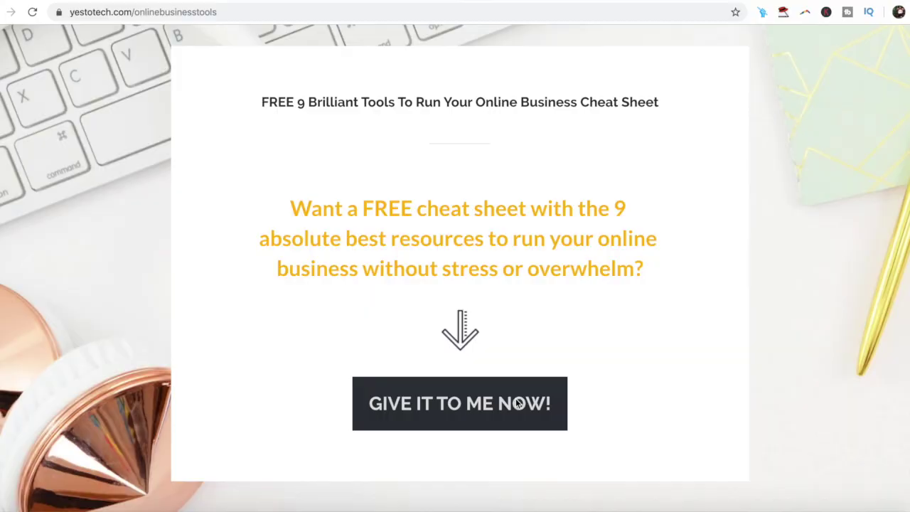
# Open the cheat sheet signup form, enter a first name, and begin typing the e-mail address.
pyautogui.click(503, 403)
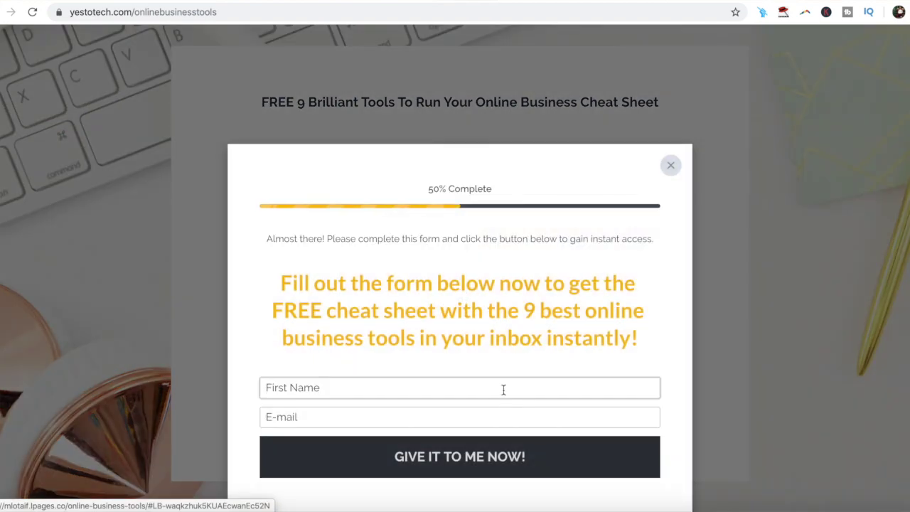
pyautogui.write('Marina')
pyautogui.press('Tab')
pyautogui.write('ma')
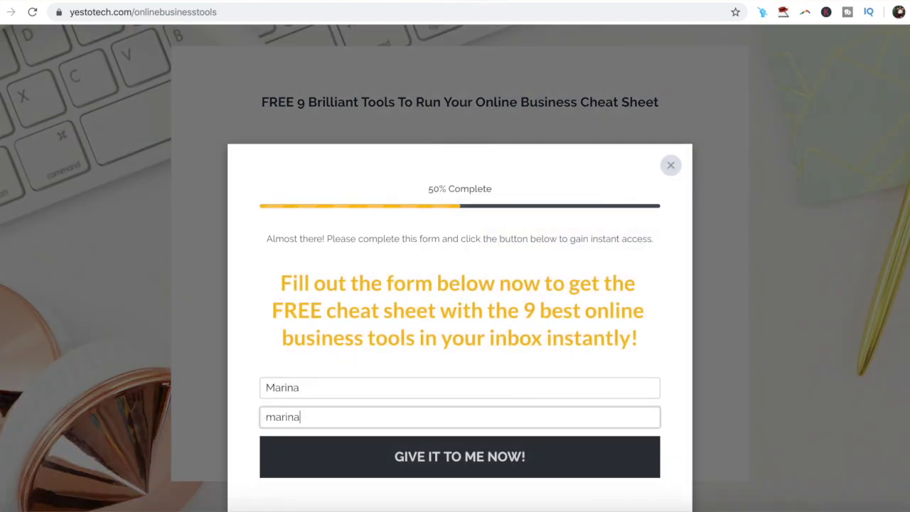